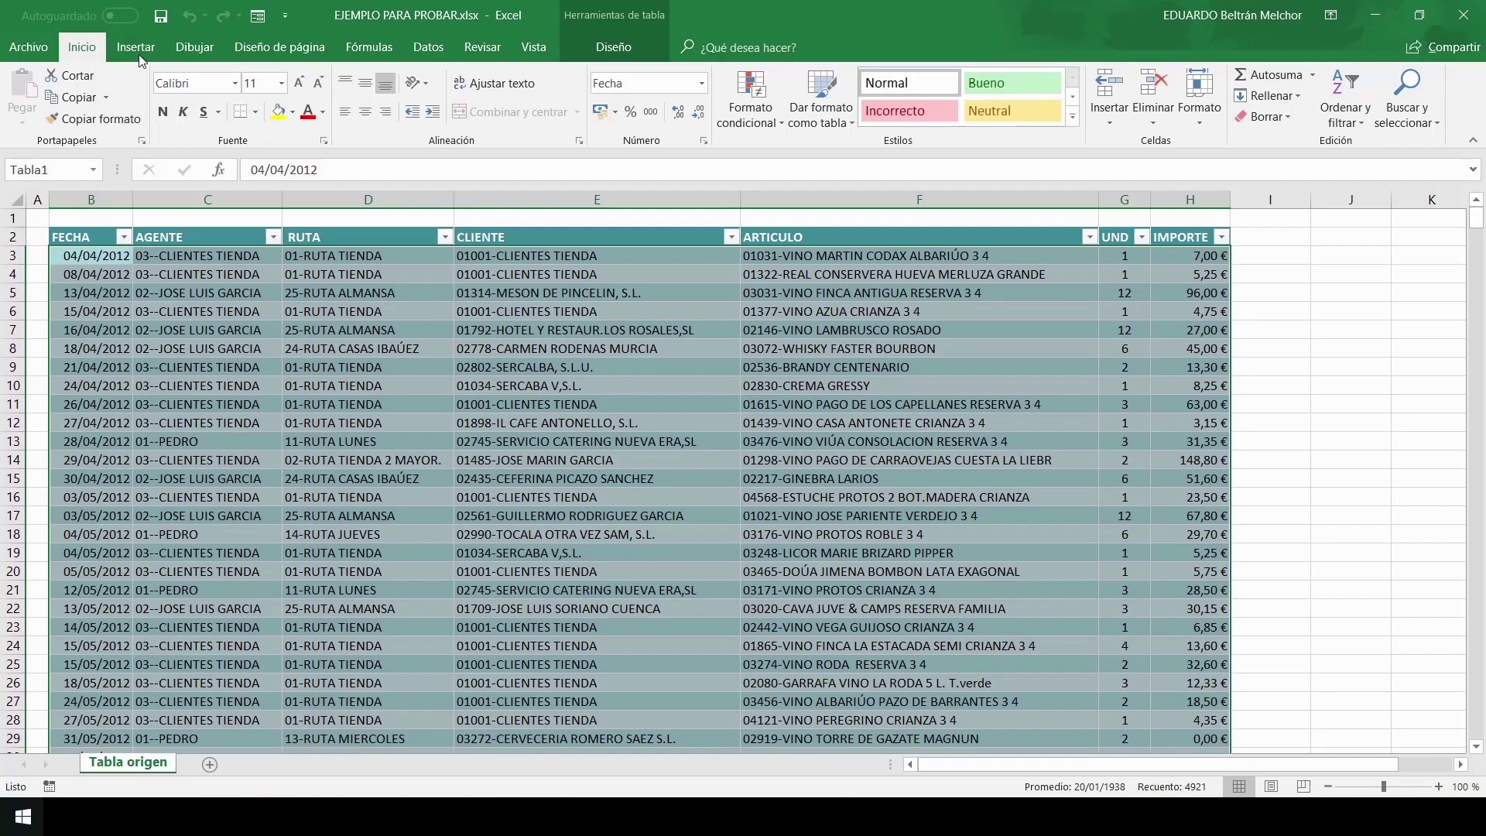
Insert a pivot table from Tabla1 on a new worksheet, Hoja3.
{"action": "left_click", "coordinate": [137, 48]}
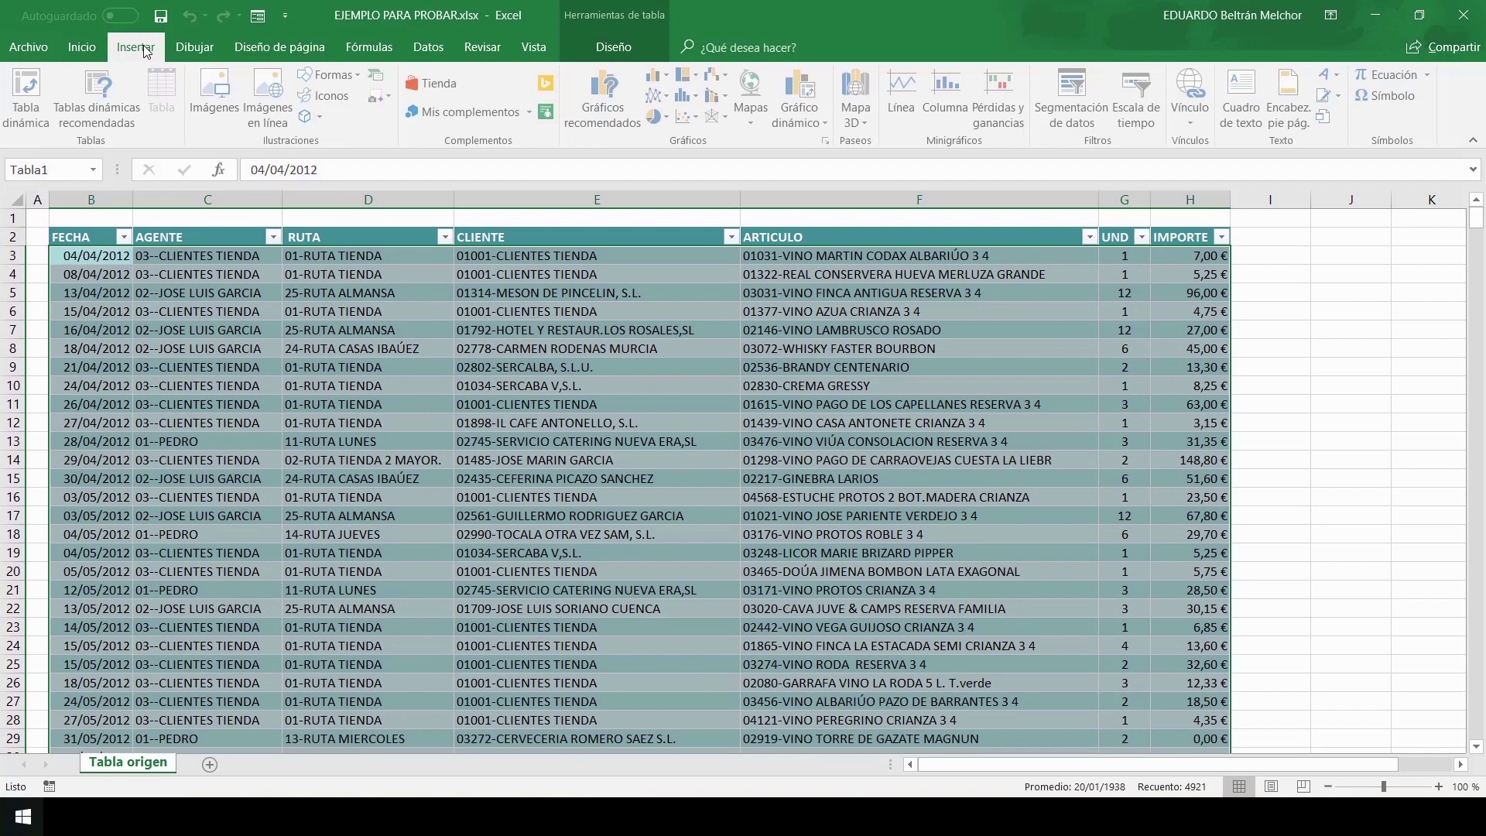
{"action": "left_click", "coordinate": [28, 96]}
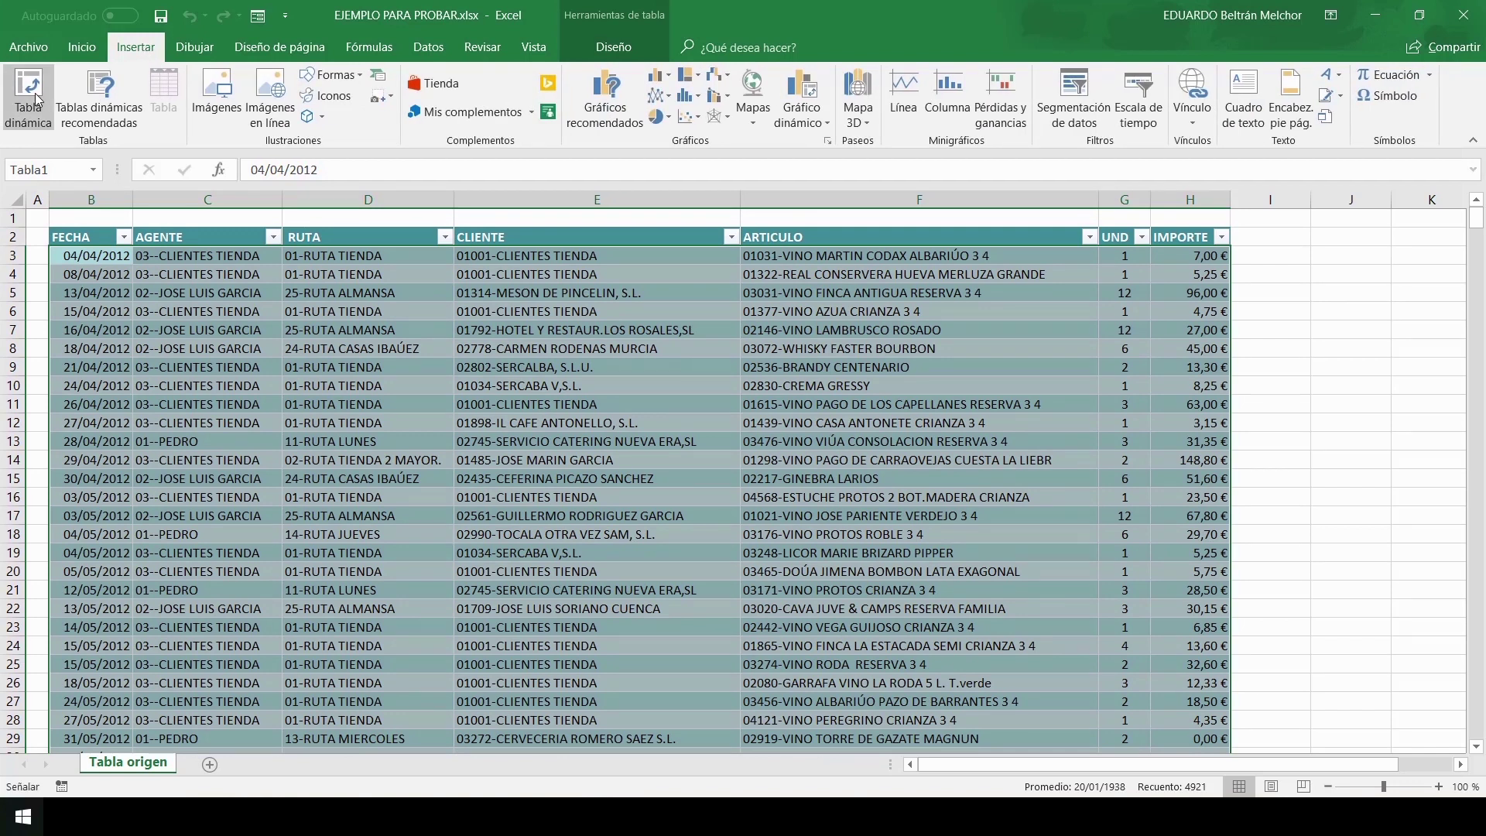
{"action": "left_click", "coordinate": [1007, 577]}
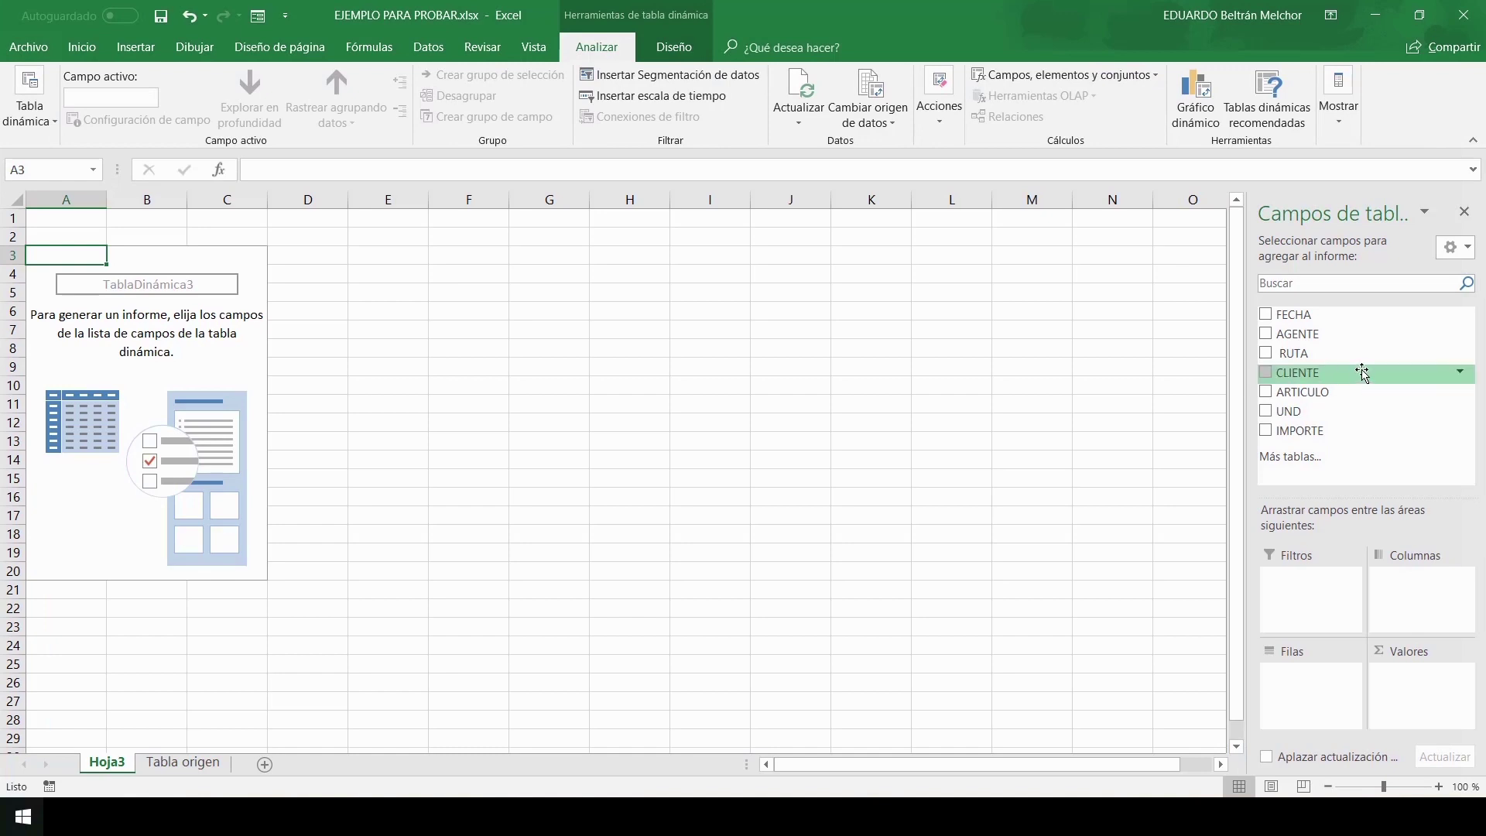
{"action": "mouse_move", "coordinate": [1299, 353]}
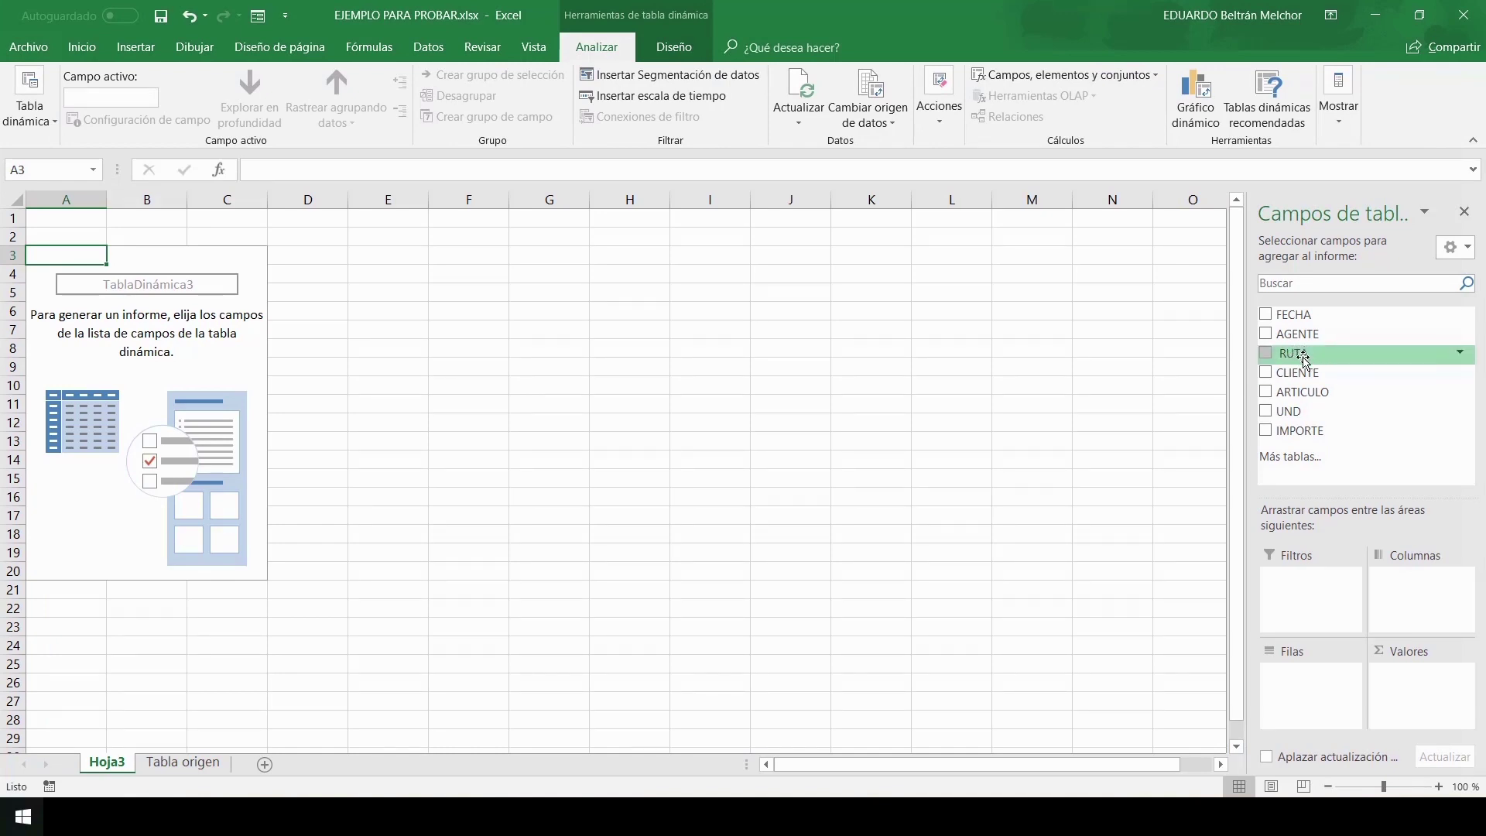
Place AGENTE in Columnas, RUTA in Filas, and Suma de IMPORTE in Valores.
{"action": "left_click_drag", "start_coordinate": [1297, 334], "coordinate": [1432, 596]}
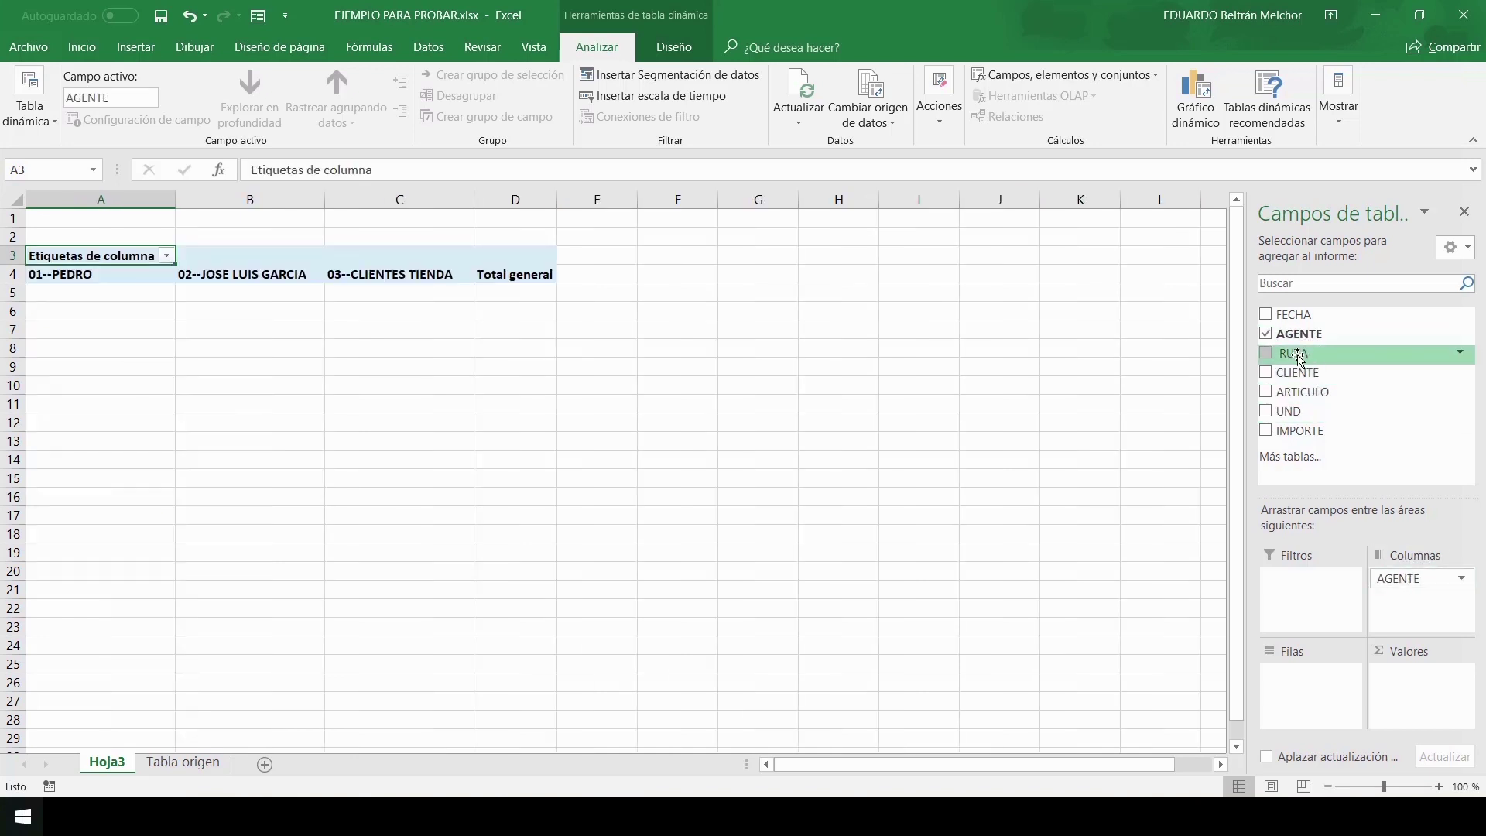
{"action": "left_click_drag", "start_coordinate": [1300, 356], "coordinate": [1302, 681]}
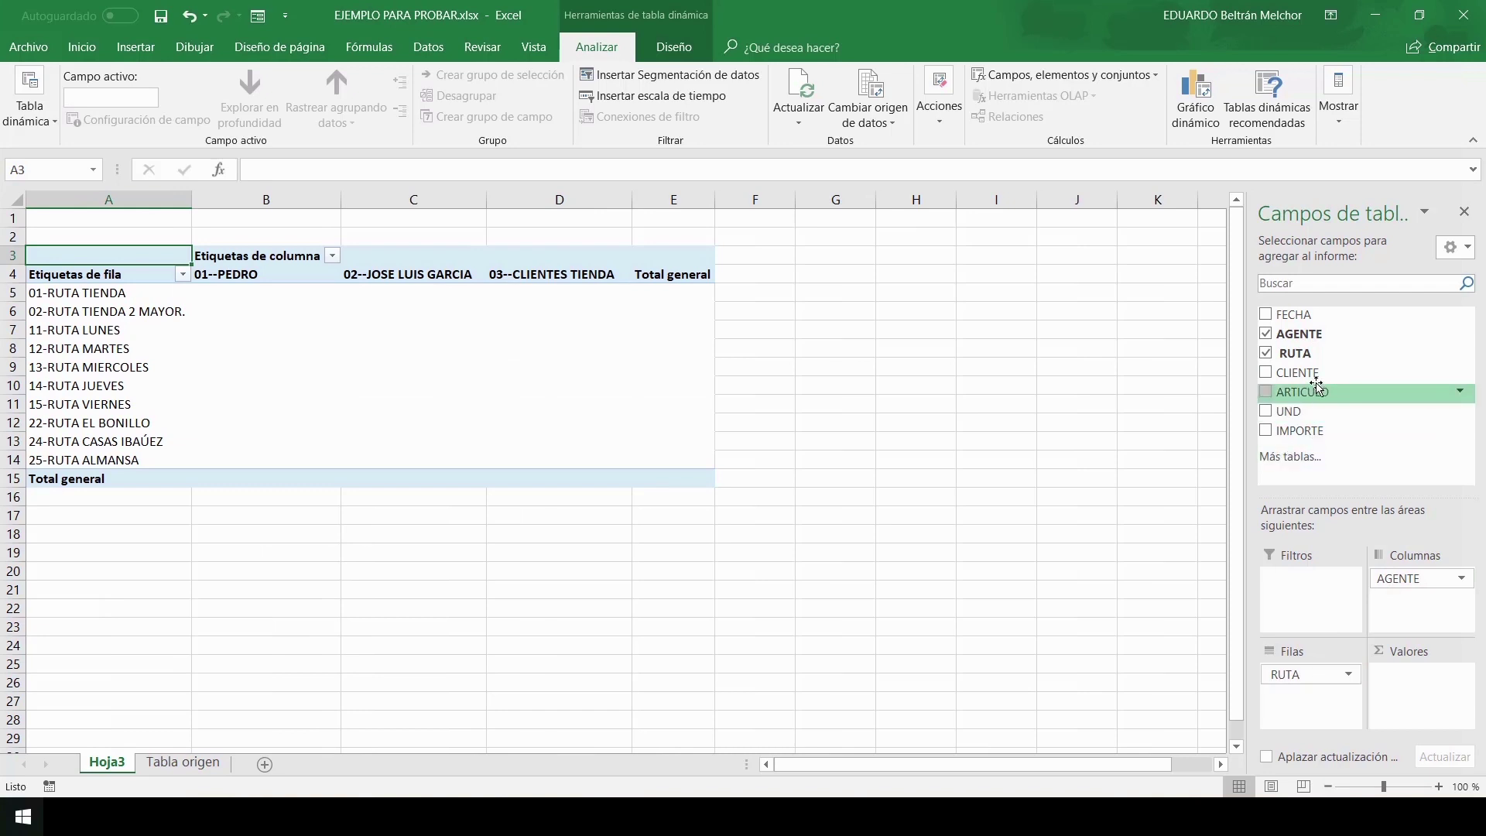
{"action": "left_click_drag", "start_coordinate": [1300, 430], "coordinate": [1432, 695]}
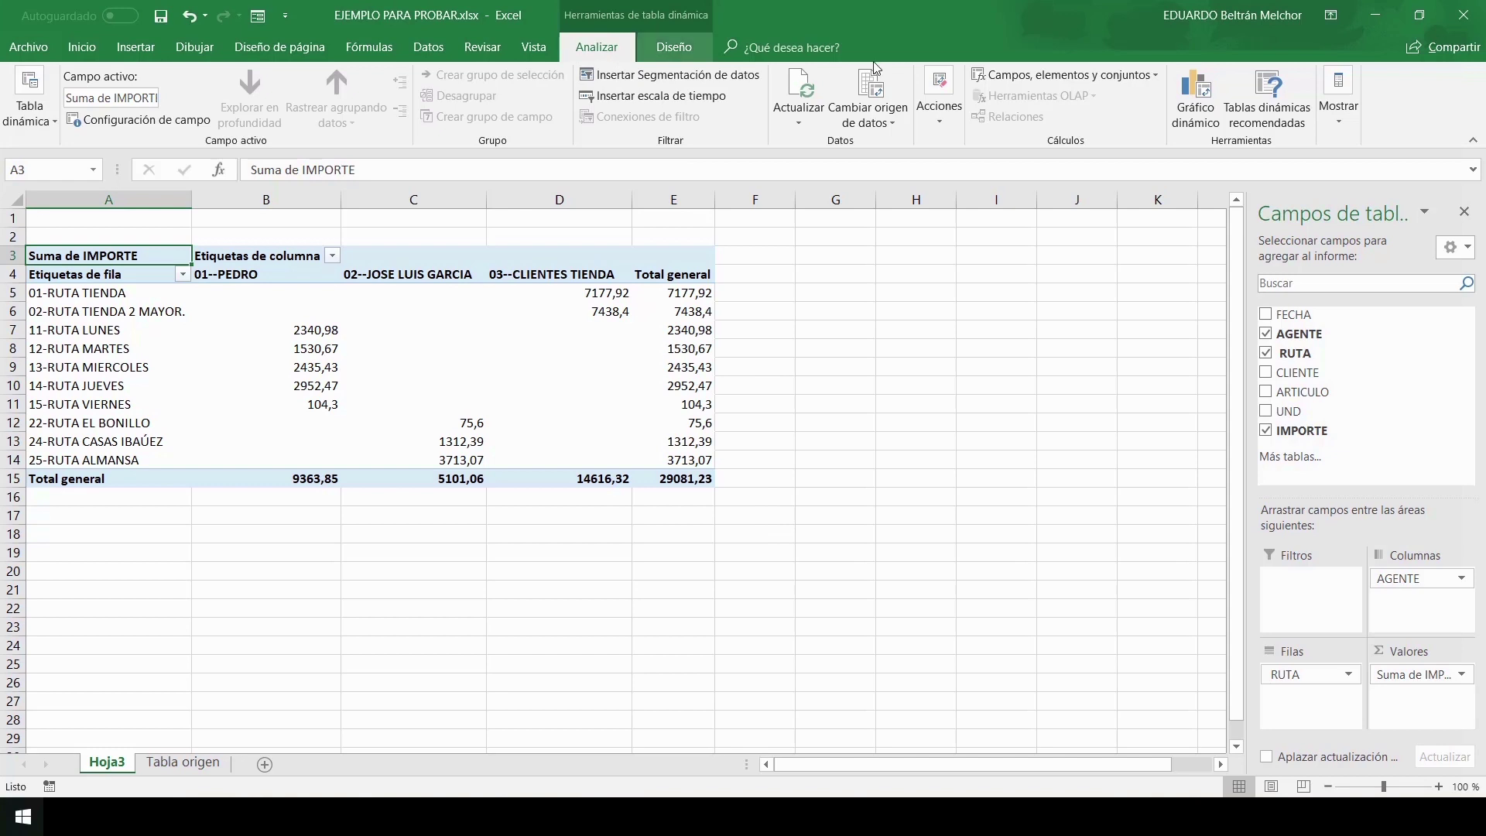
{"action": "left_click", "coordinate": [1081, 77]}
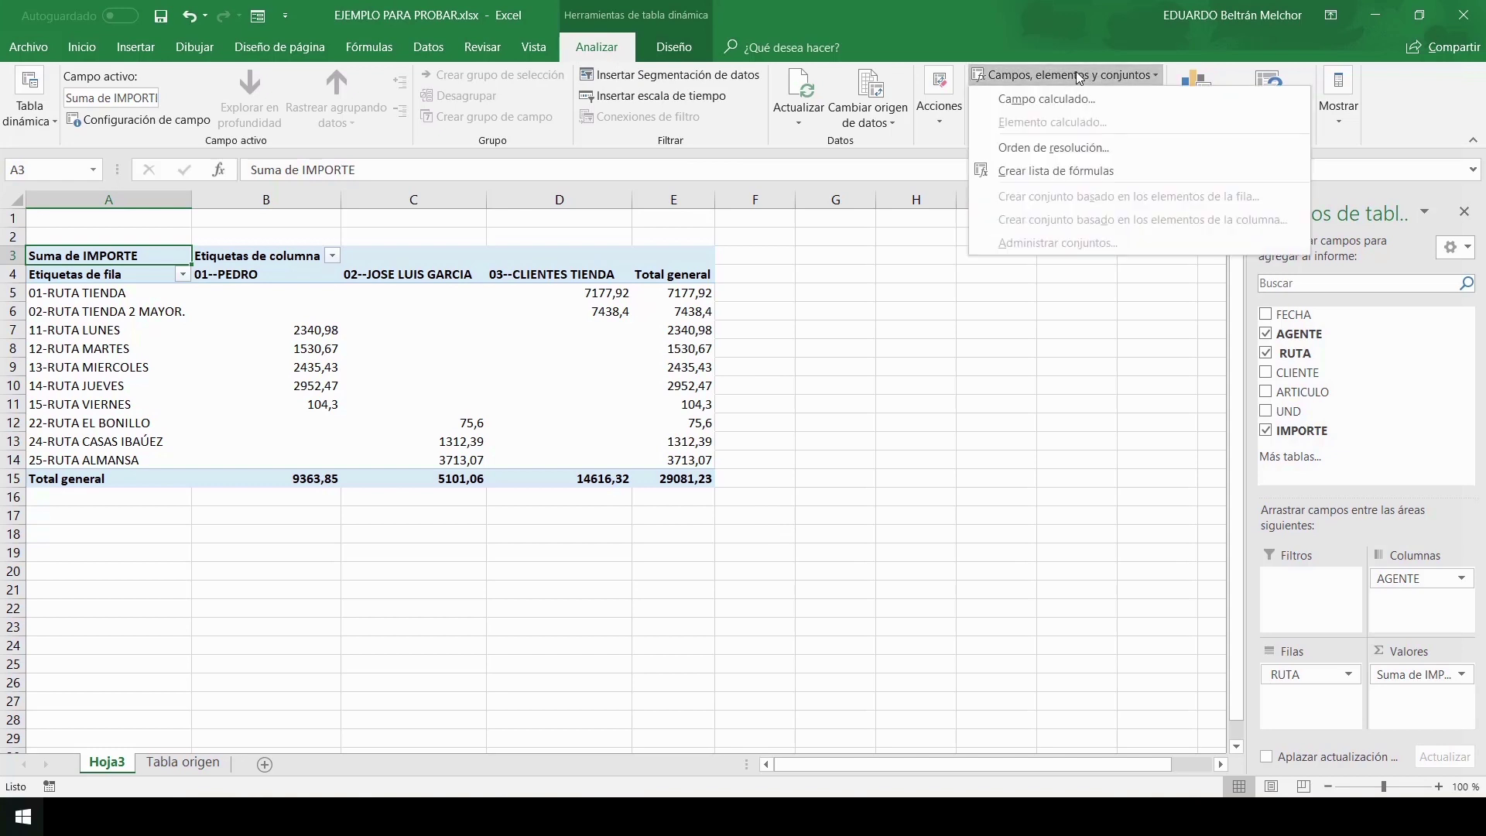
Add a calculated field named COMISION with the formula =IMPORTE*0,05.
{"action": "left_click", "coordinate": [1071, 94]}
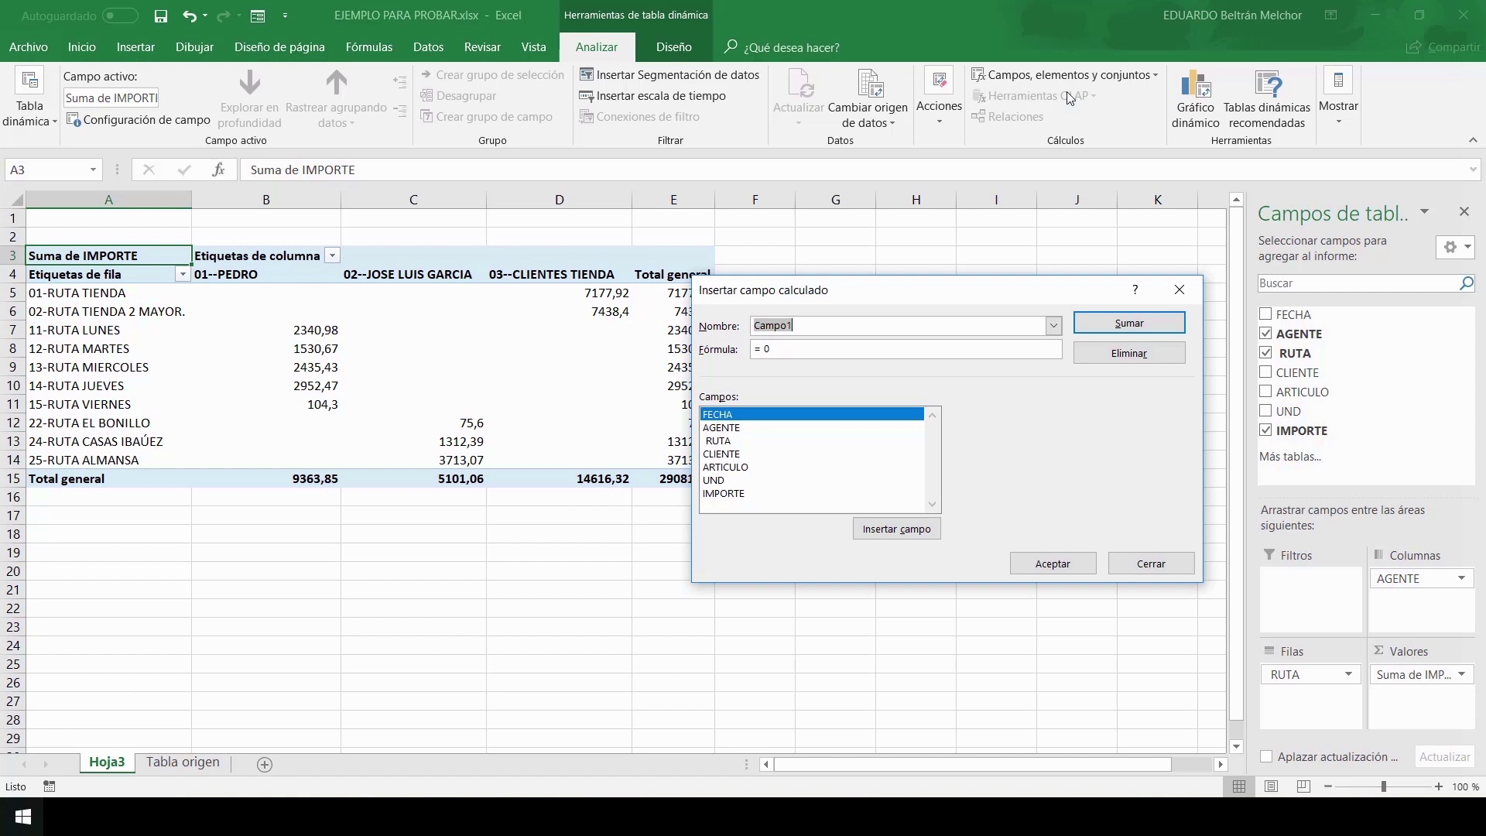
{"action": "key", "text": "BackSpace"}
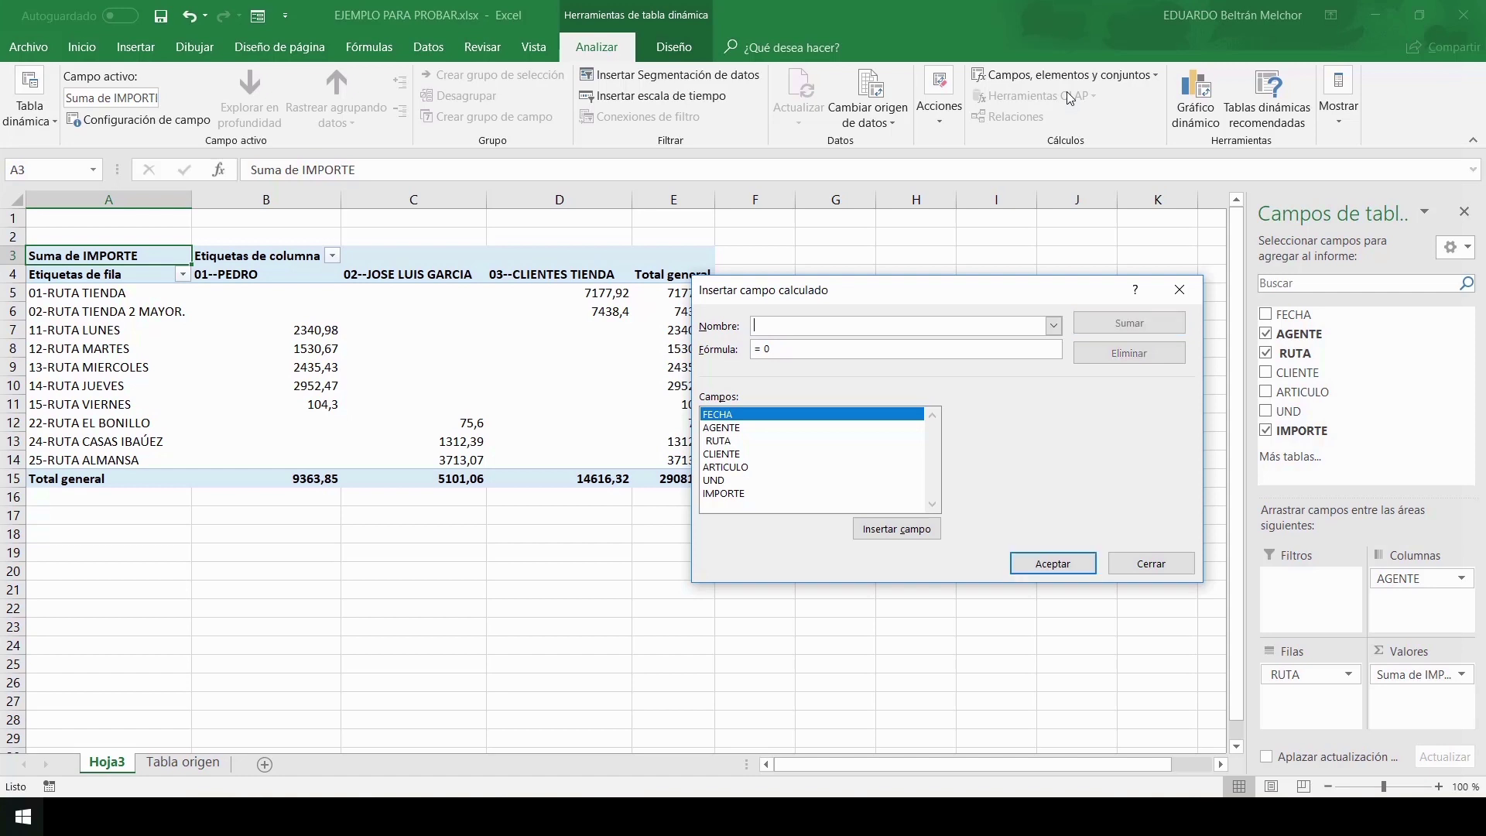
{"action": "type", "text": "COMI"}
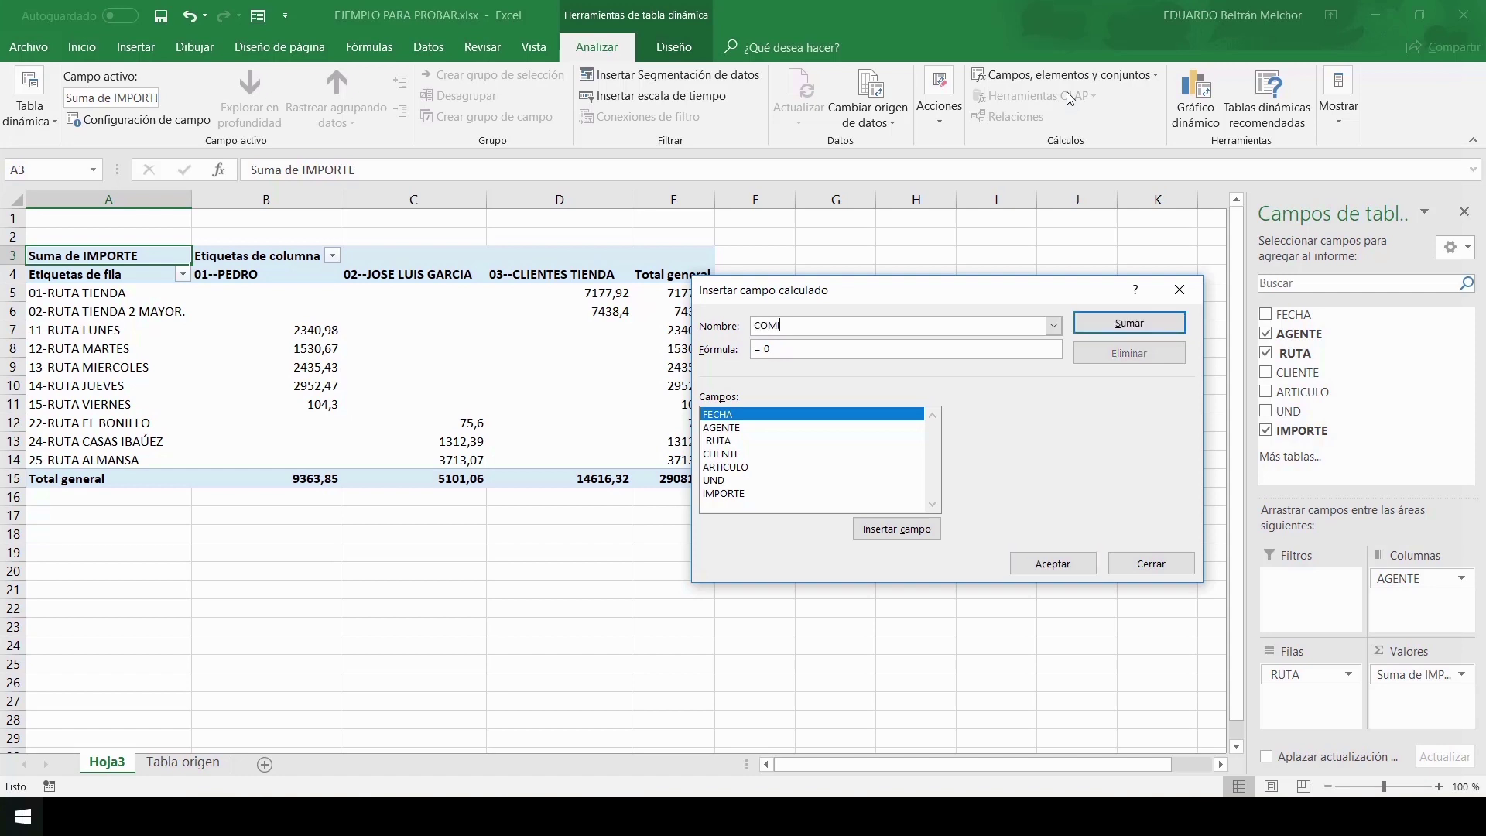
{"action": "type", "text": "SION"}
{"action": "key", "text": "BackSpace"}
{"action": "key", "text": "BackSpace"}
{"action": "key", "text": "BackSpace"}
{"action": "double_click", "coordinate": [727, 495]}
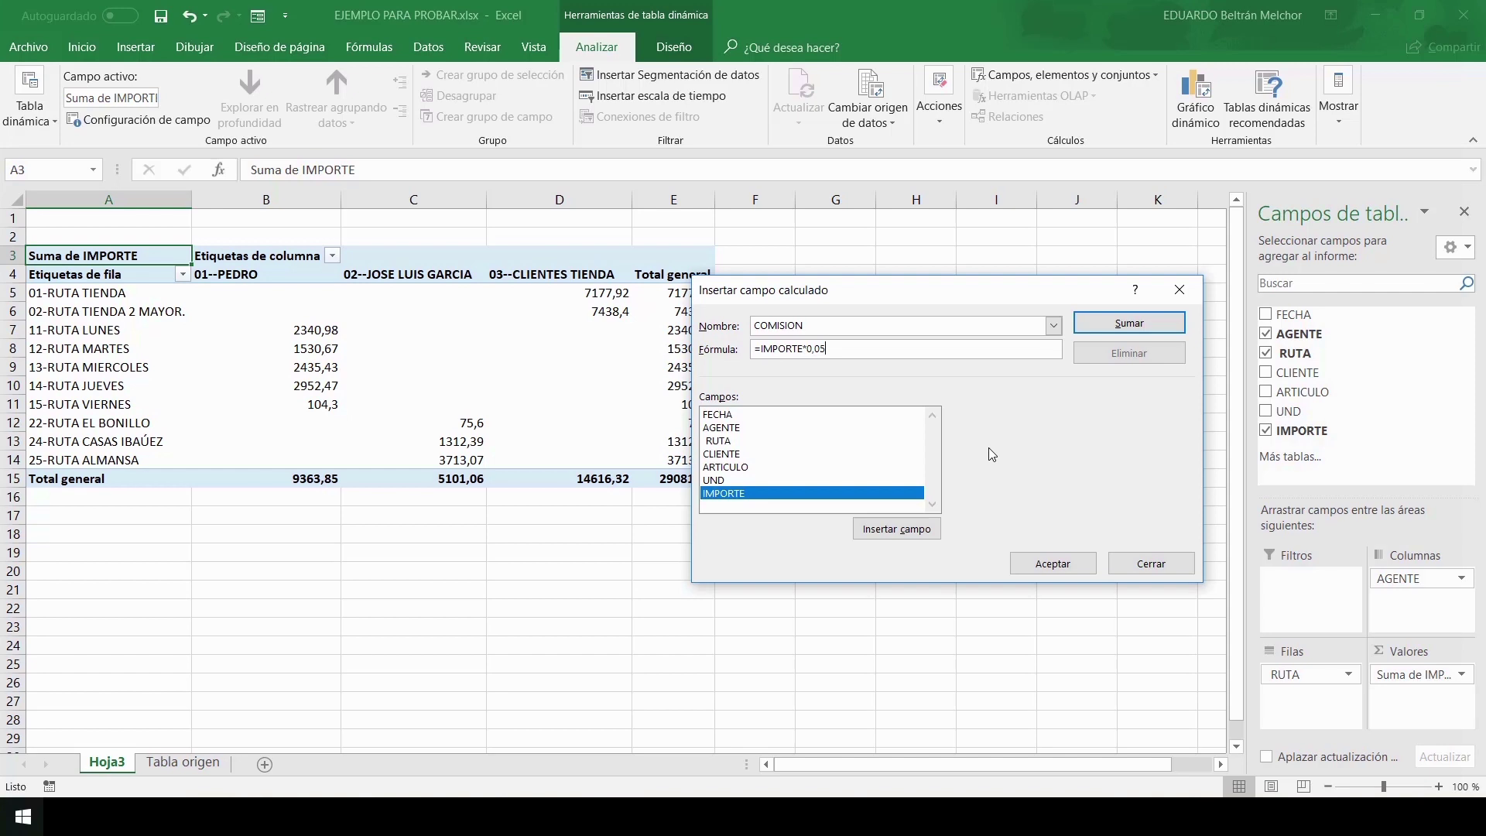
{"action": "left_click", "coordinate": [1120, 328]}
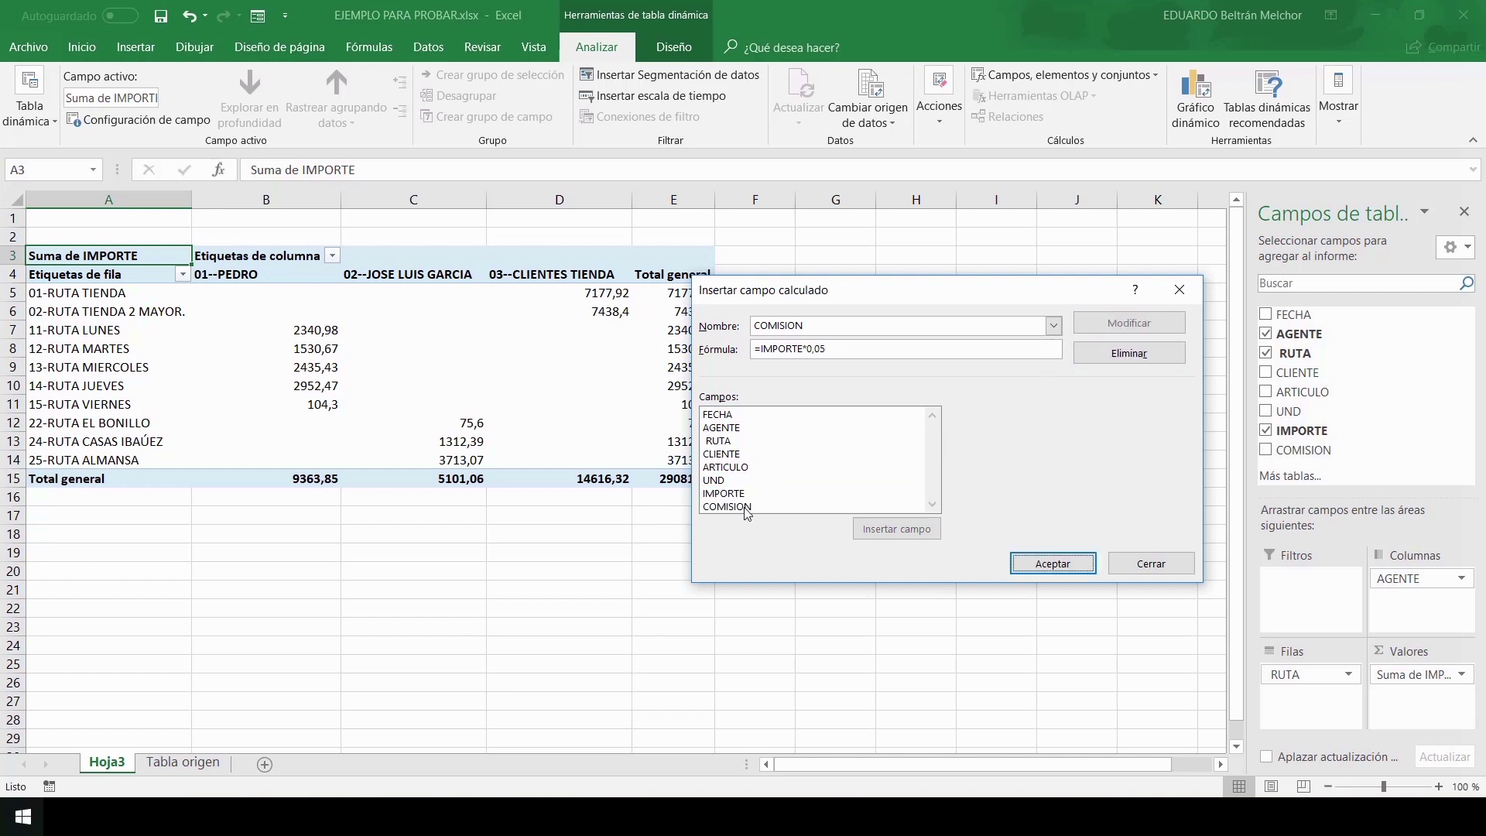
Apply COMISION to the pivot and scroll right to check the Suma de COMISION totals.
{"action": "left_click", "coordinate": [746, 508]}
{"action": "left_click", "coordinate": [1052, 567]}
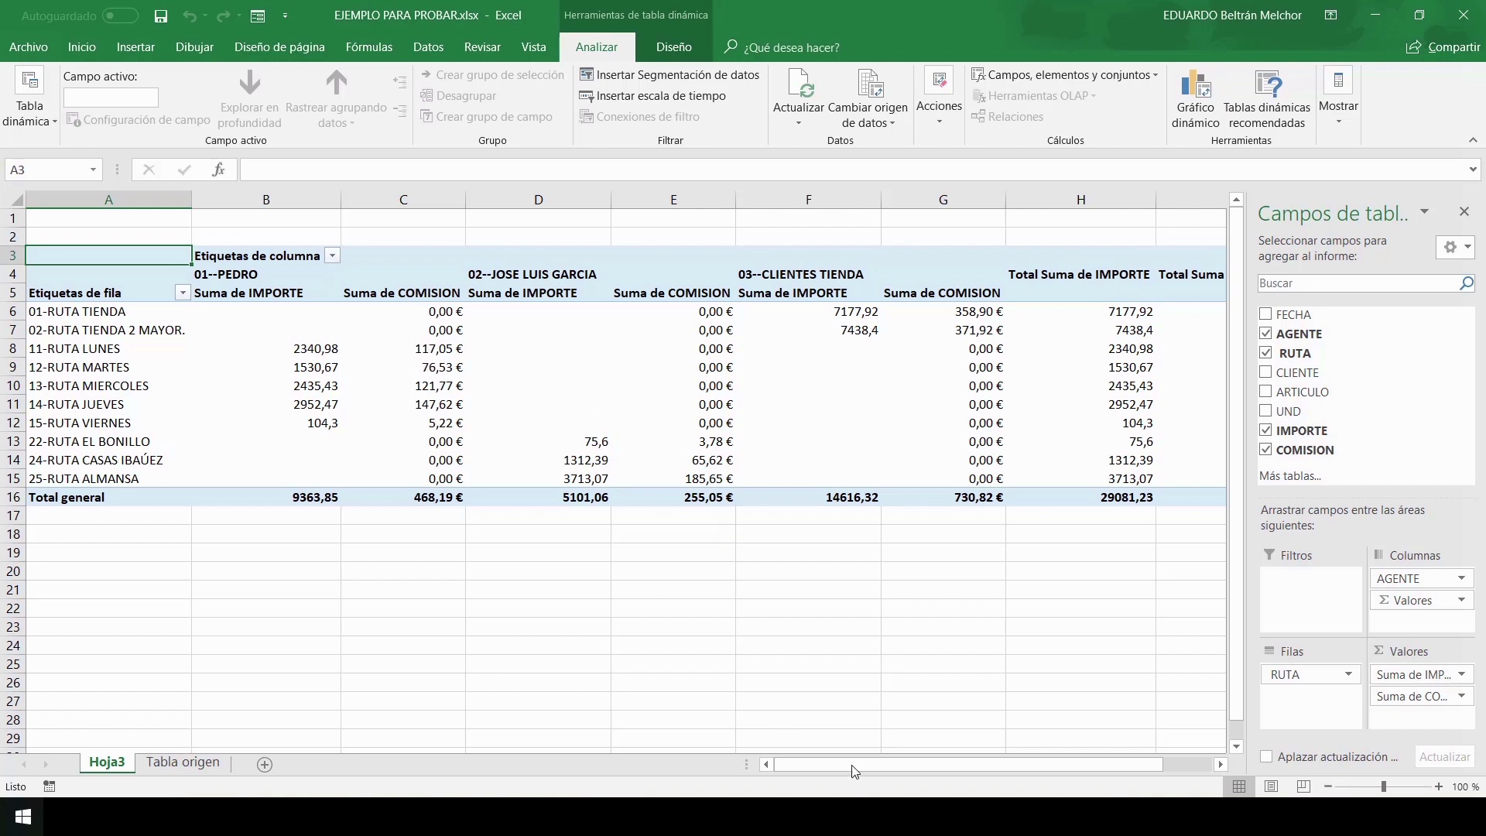
{"action": "left_click_drag", "start_coordinate": [856, 765], "coordinate": [1074, 780]}
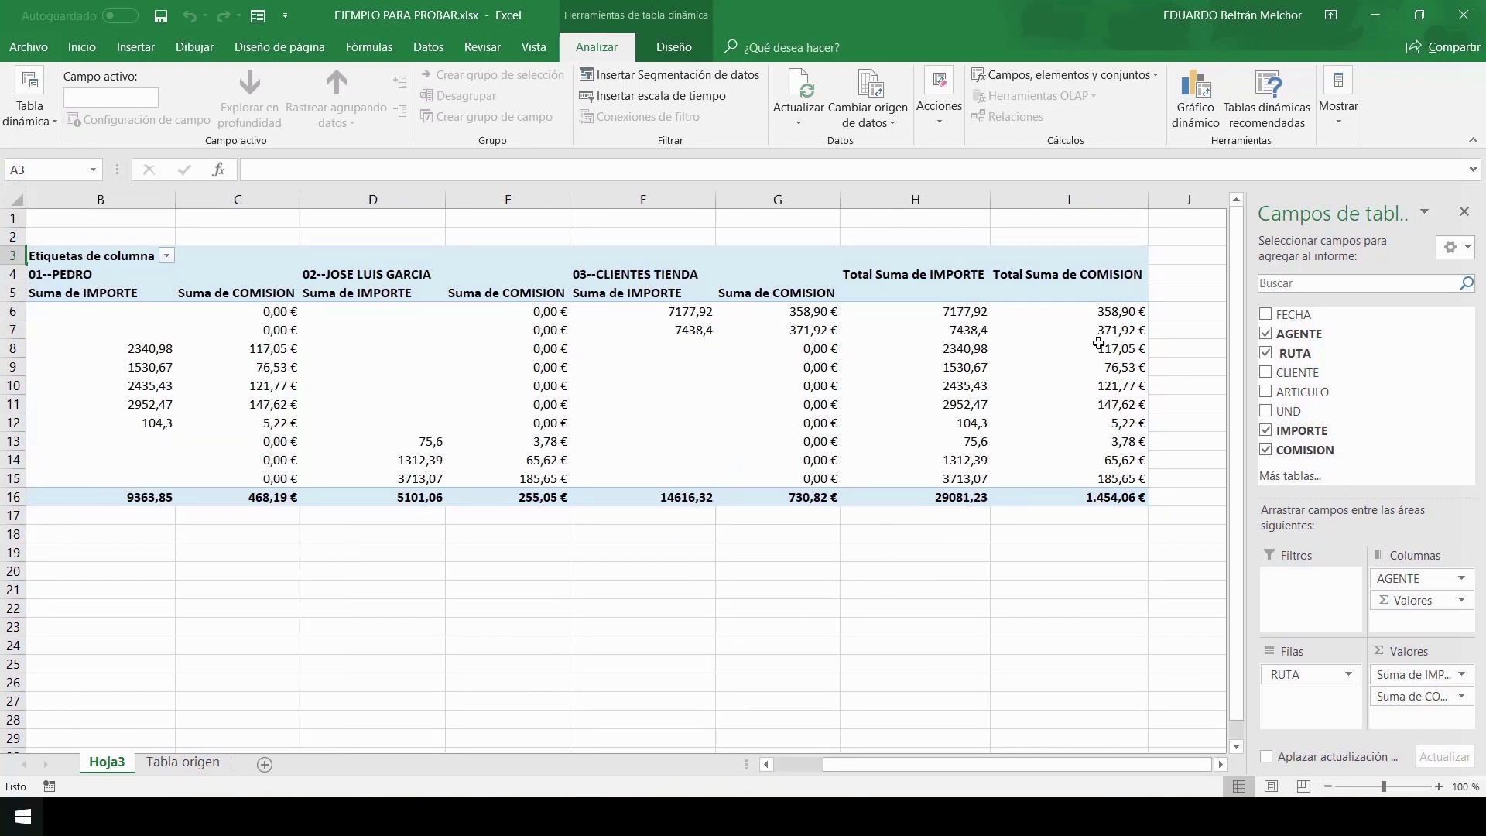
{"action": "left_click_drag", "start_coordinate": [1008, 770], "coordinate": [960, 769]}
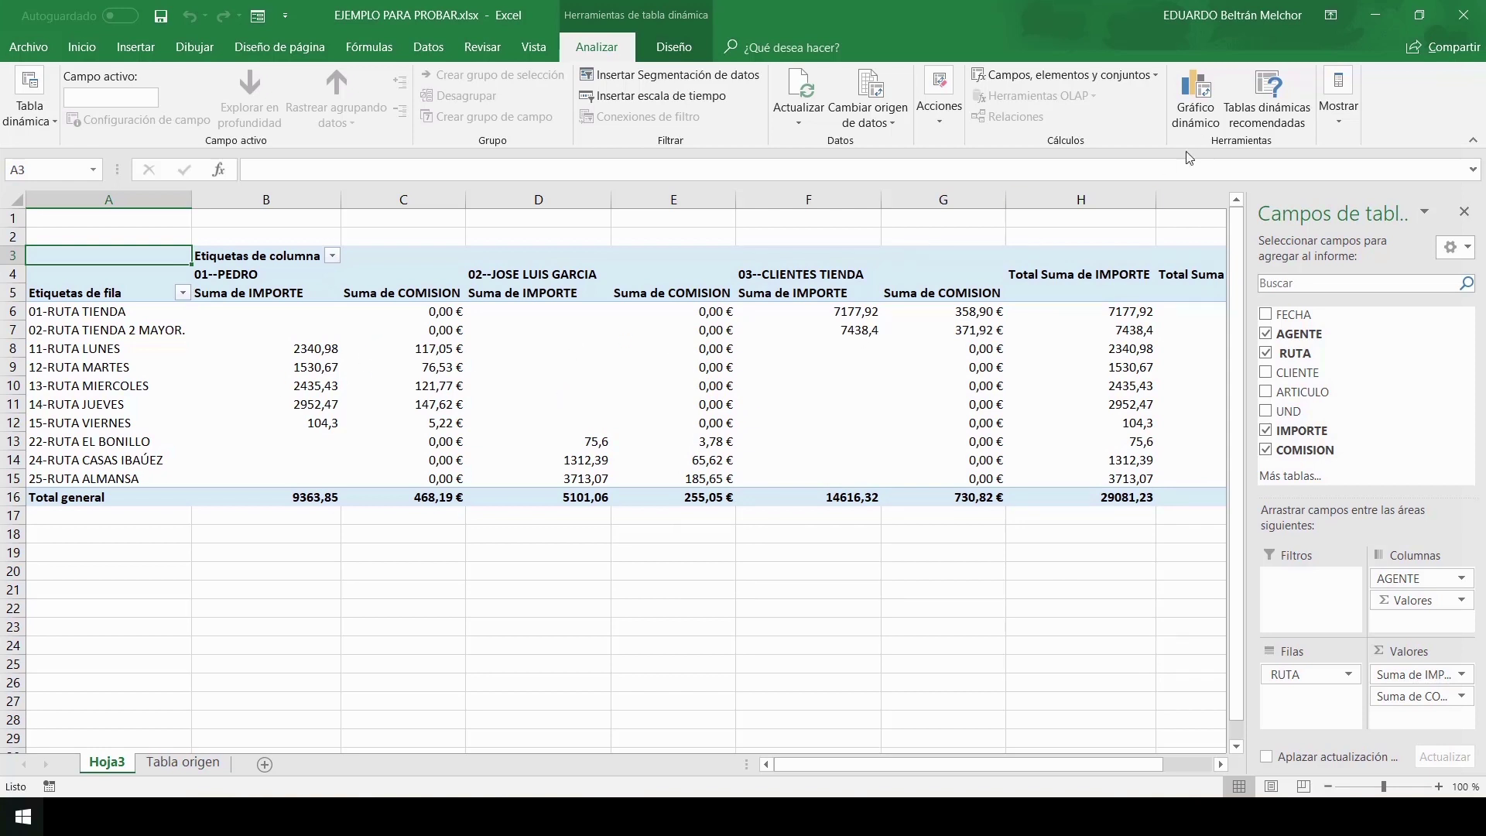
Select COMISION in the Campo calculado dialog, delete it, and confirm.
{"action": "left_click", "coordinate": [1159, 76]}
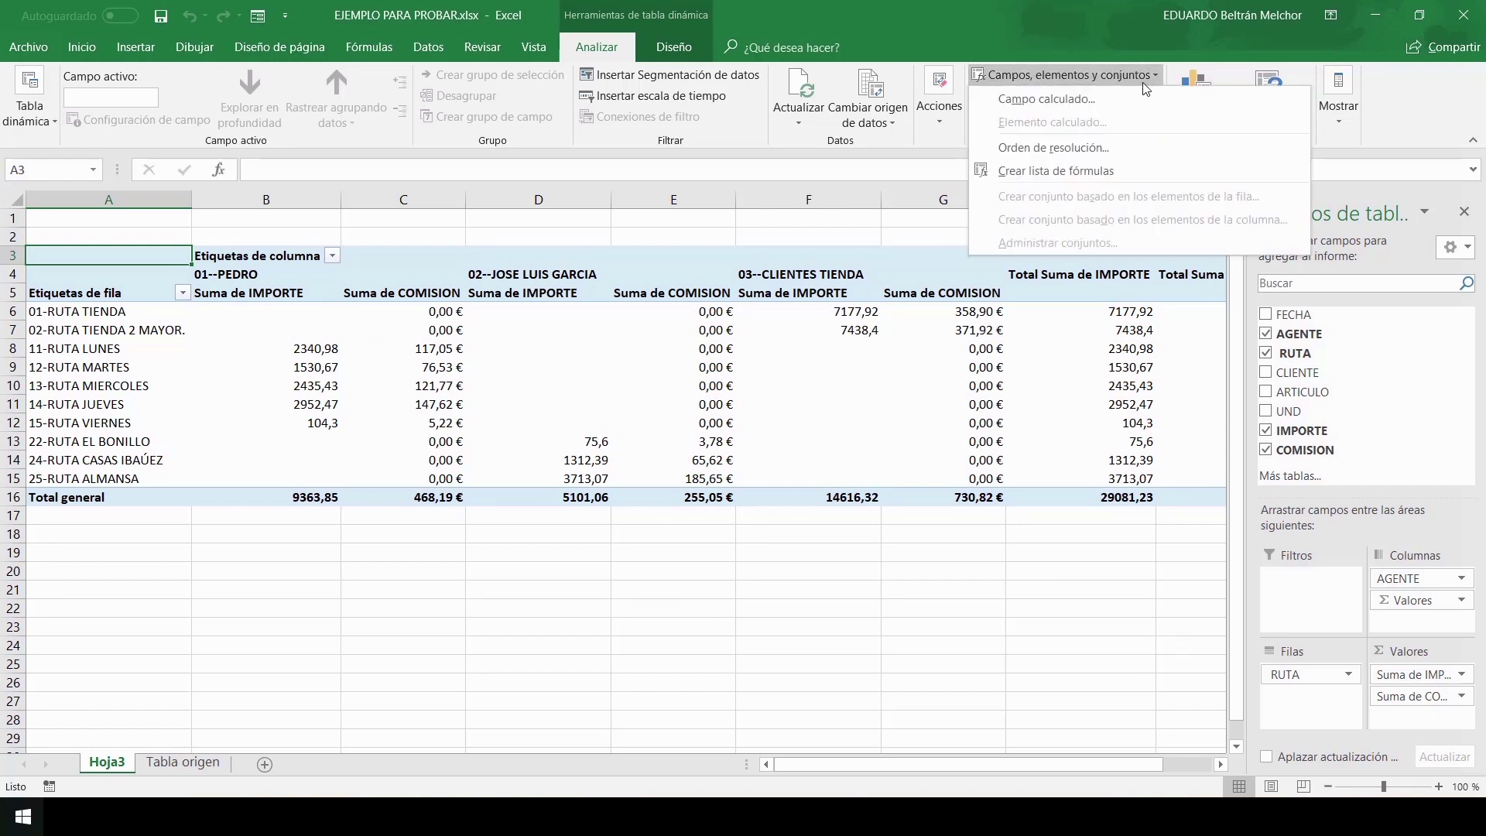
{"action": "left_click", "coordinate": [1111, 96]}
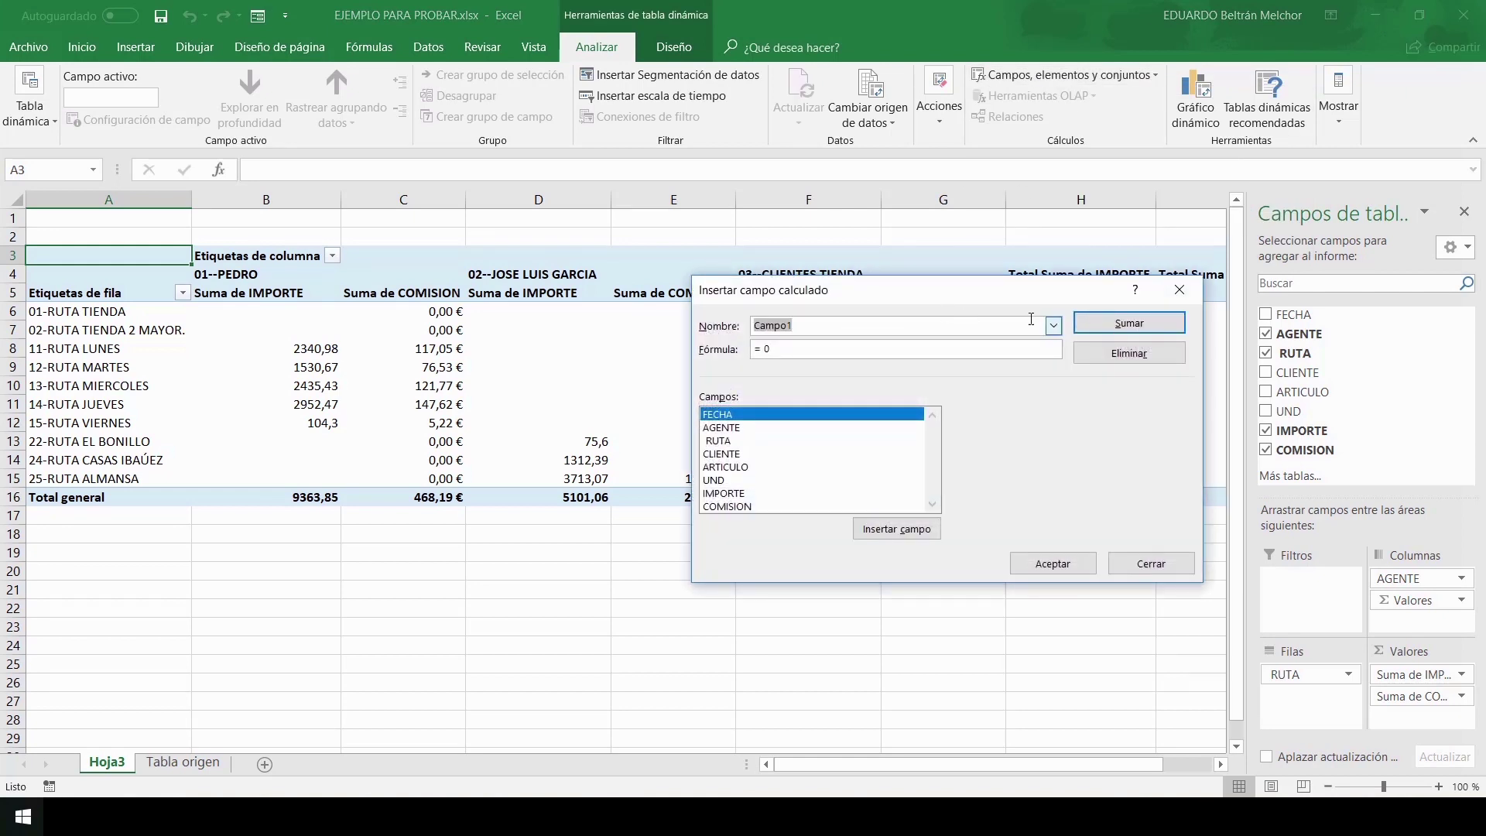
{"action": "left_click", "coordinate": [1054, 326]}
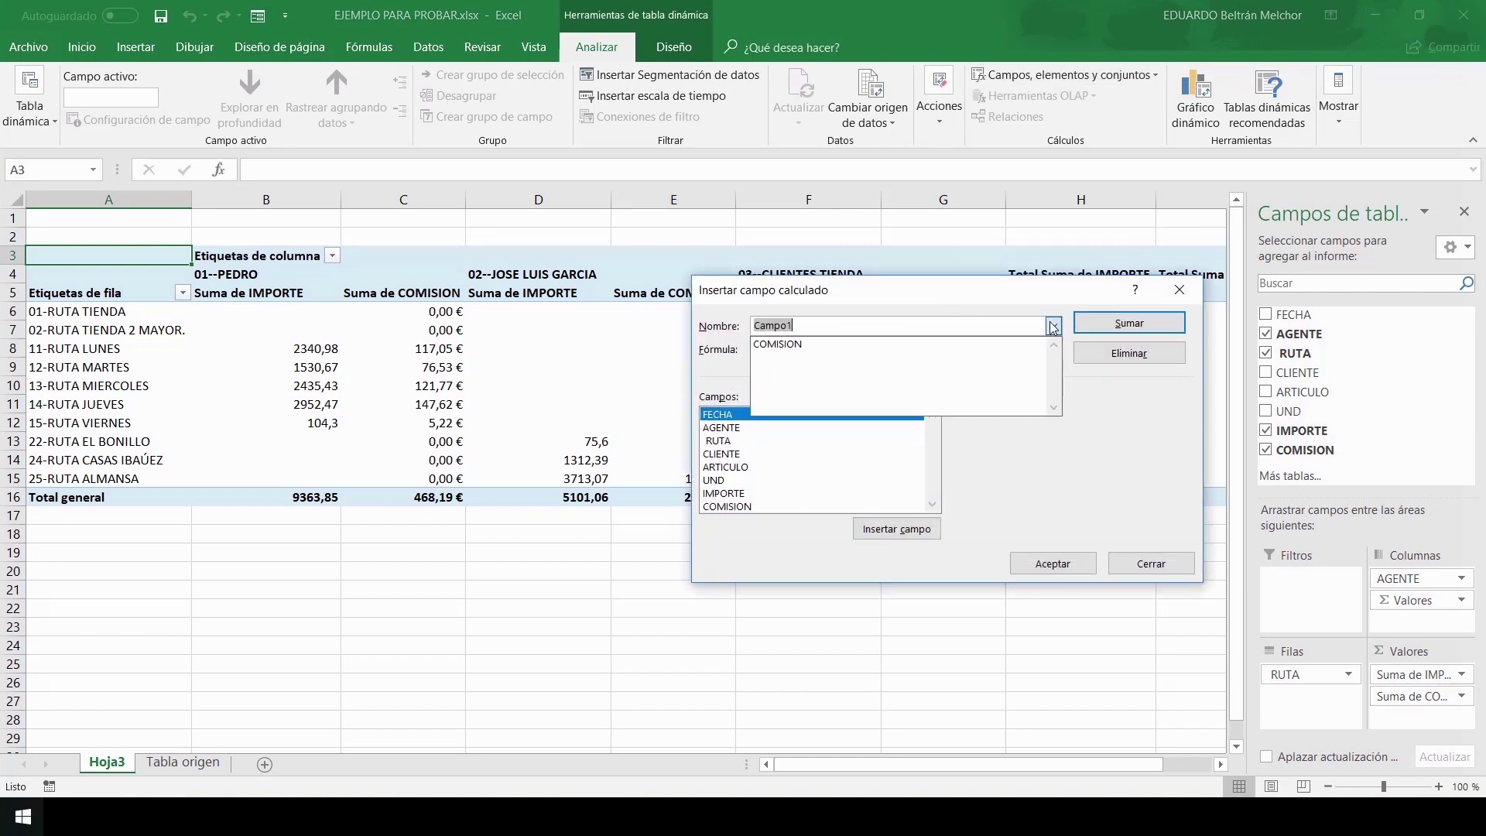
{"action": "left_click", "coordinate": [835, 345]}
{"action": "left_click", "coordinate": [1130, 355]}
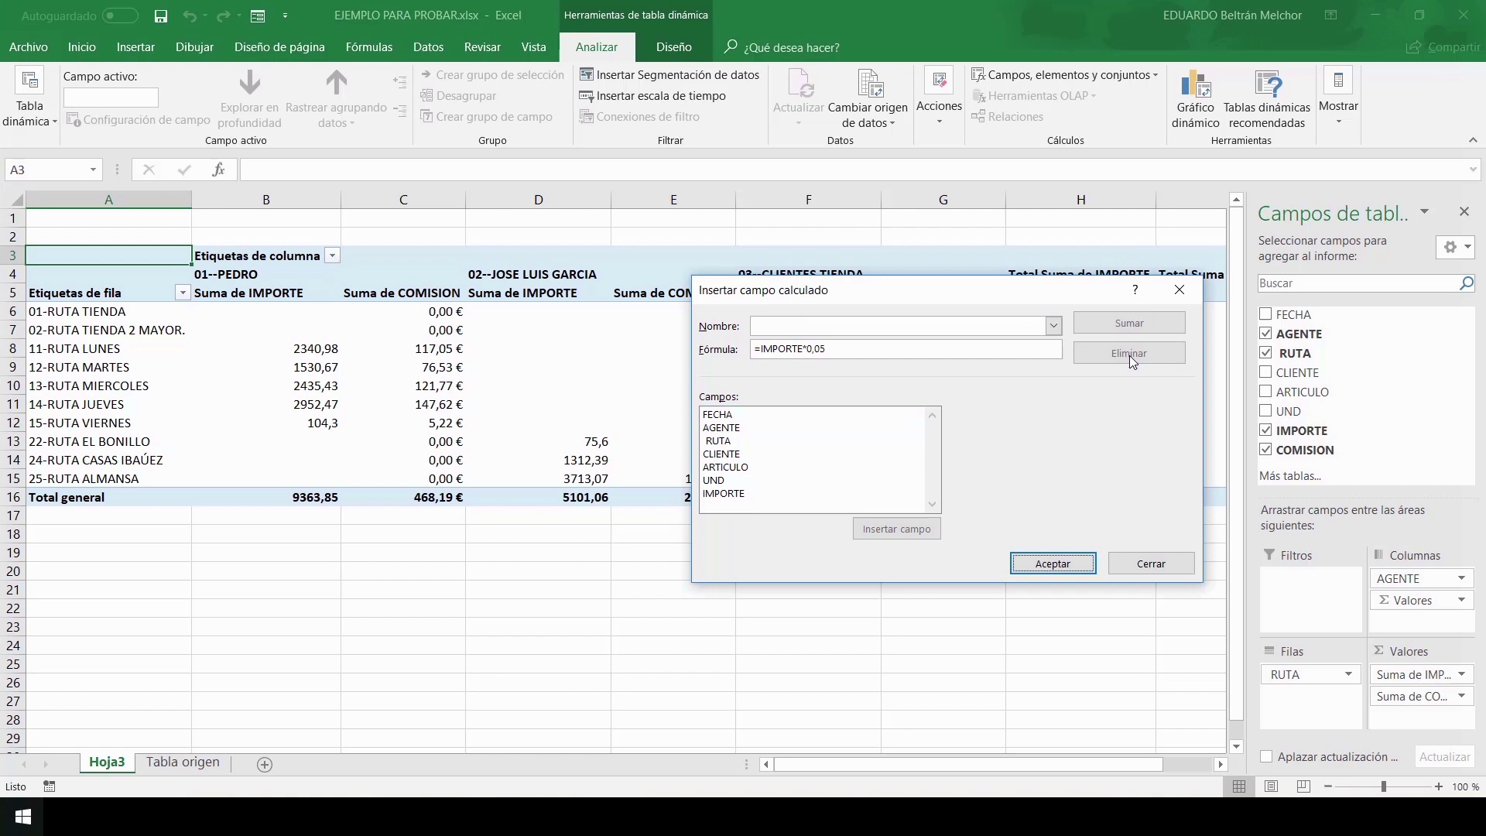
{"action": "left_click", "coordinate": [1040, 564]}
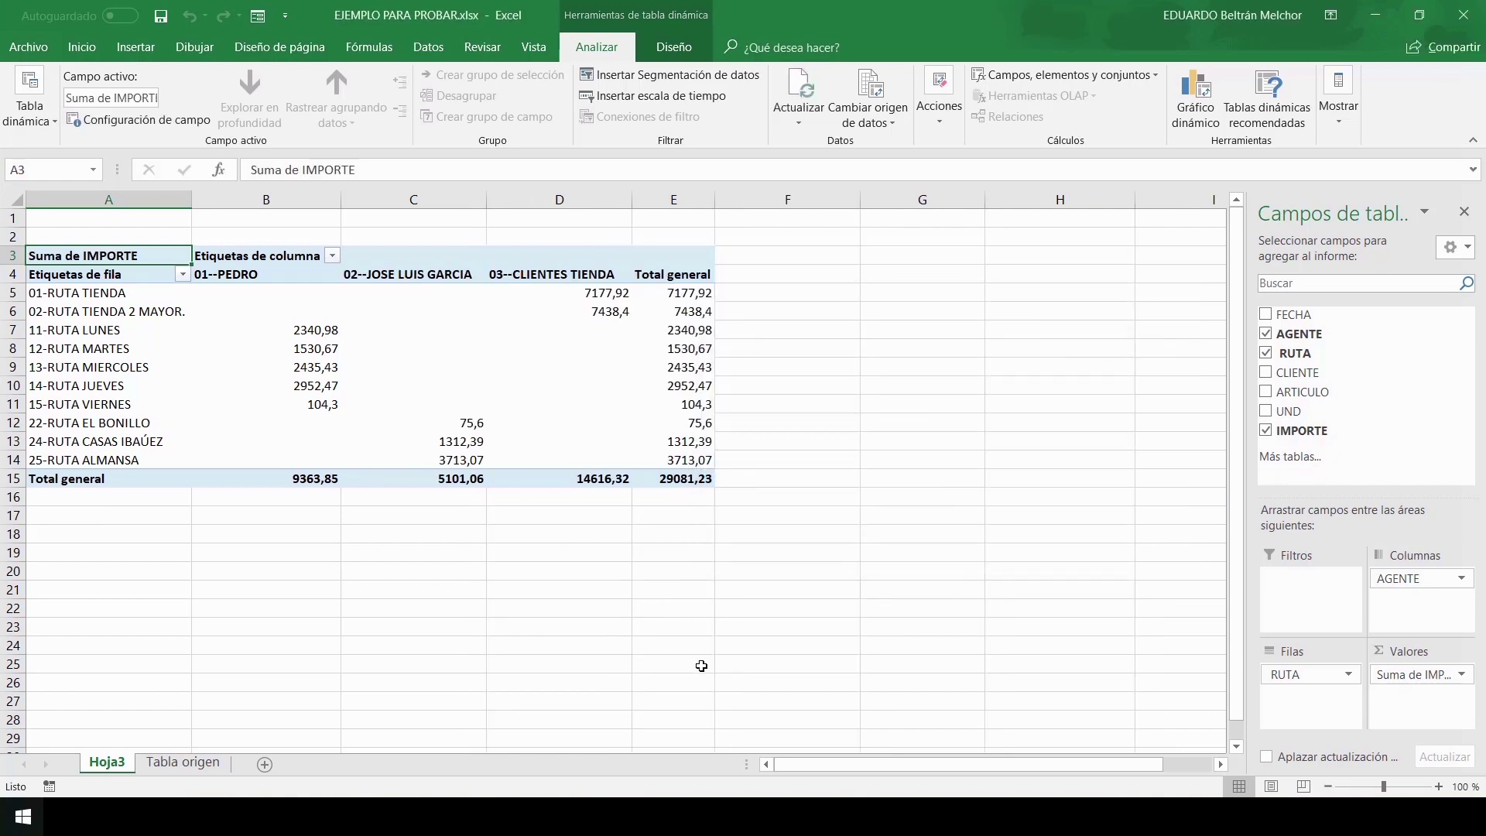
{"action": "mouse_move", "coordinate": [300, 295]}
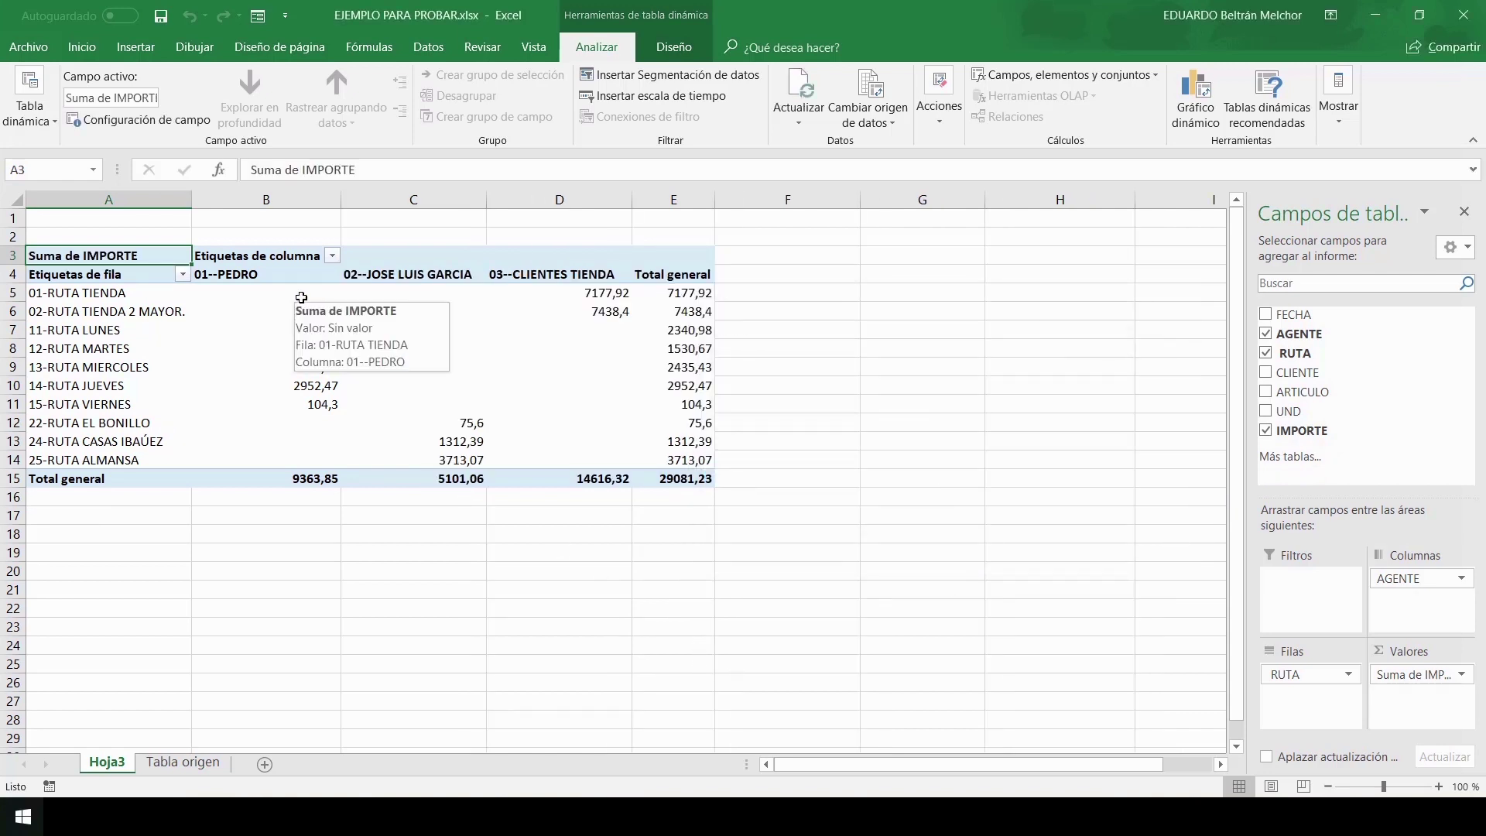
{"action": "key", "text": "Down"}
{"action": "key", "text": "Down"}
{"action": "key", "text": "Down"}
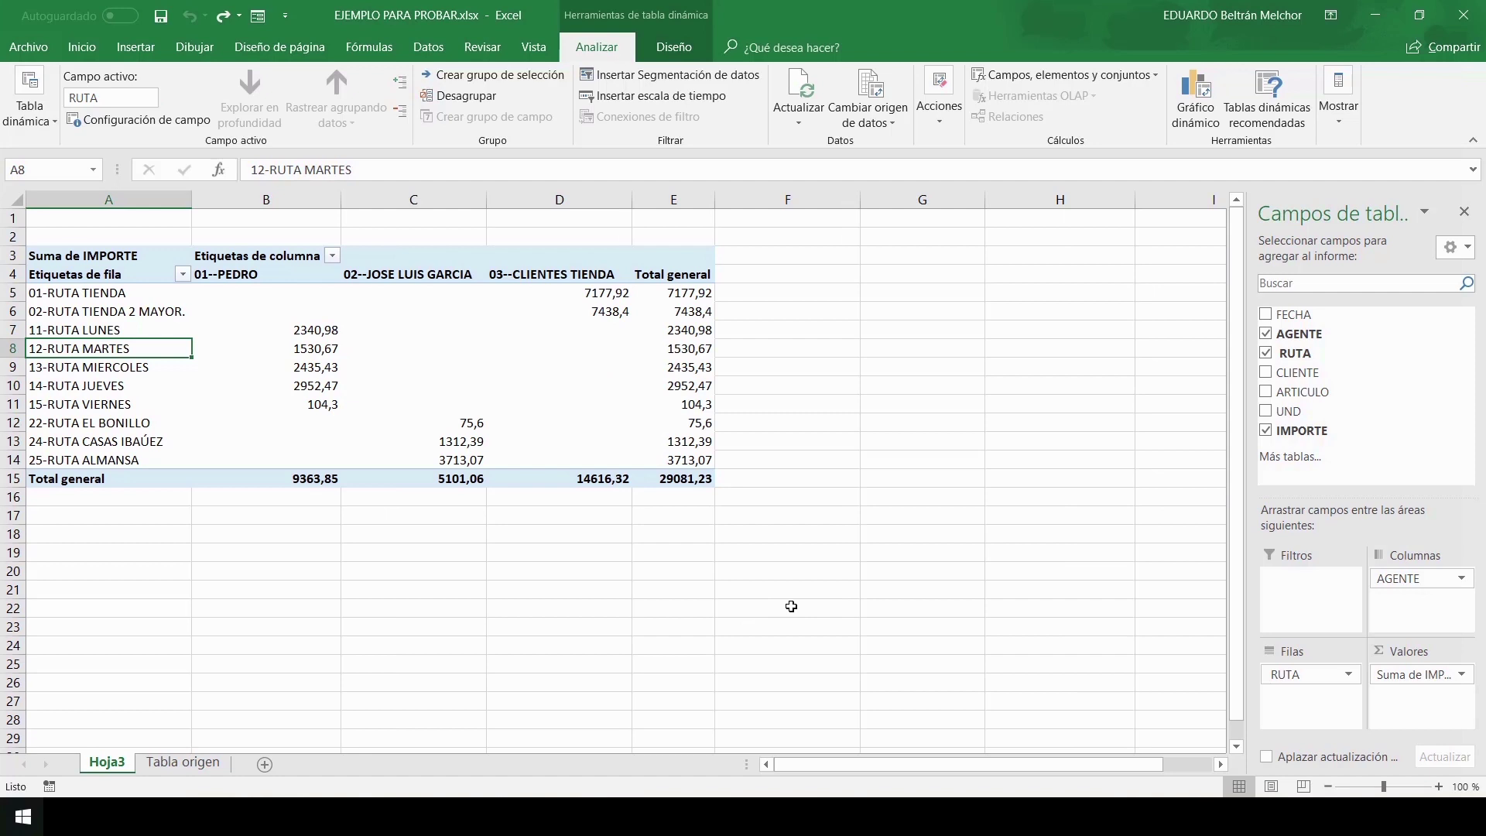